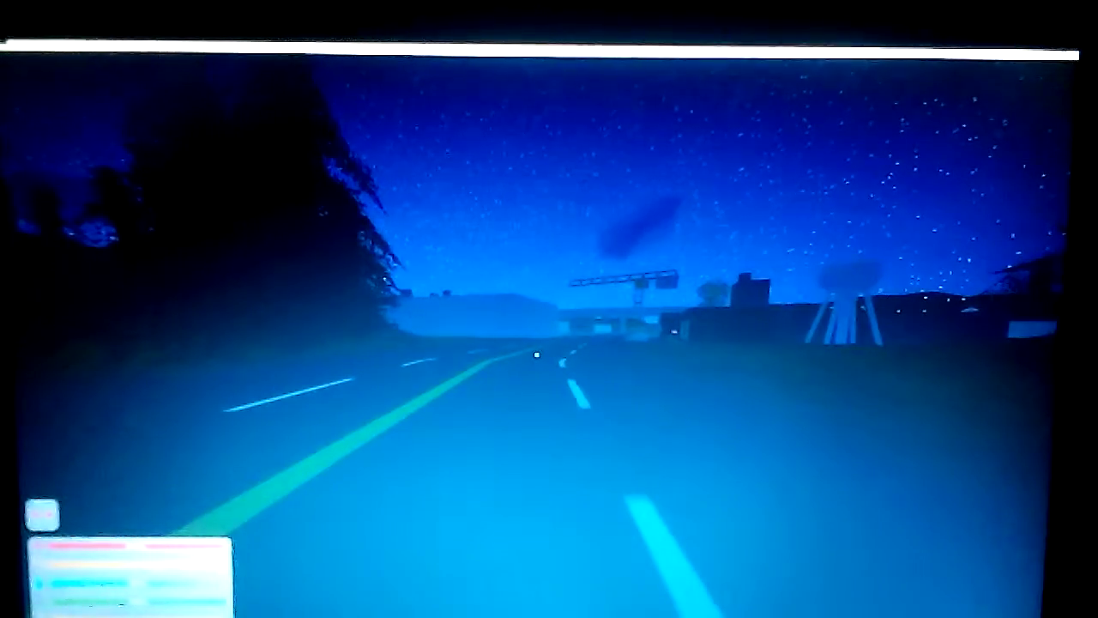
# - Check the survivor's inventory twice while walking the night road toward the airport
pyautogui.press('g')
pyautogui.press('g')
pyautogui.press('g')
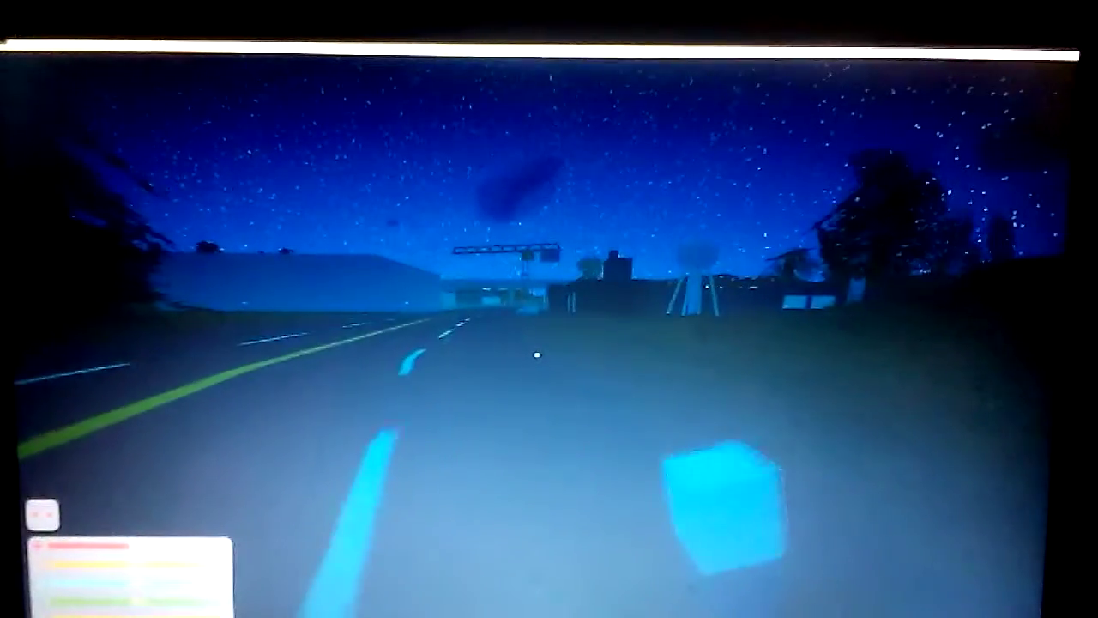
pyautogui.press('g')
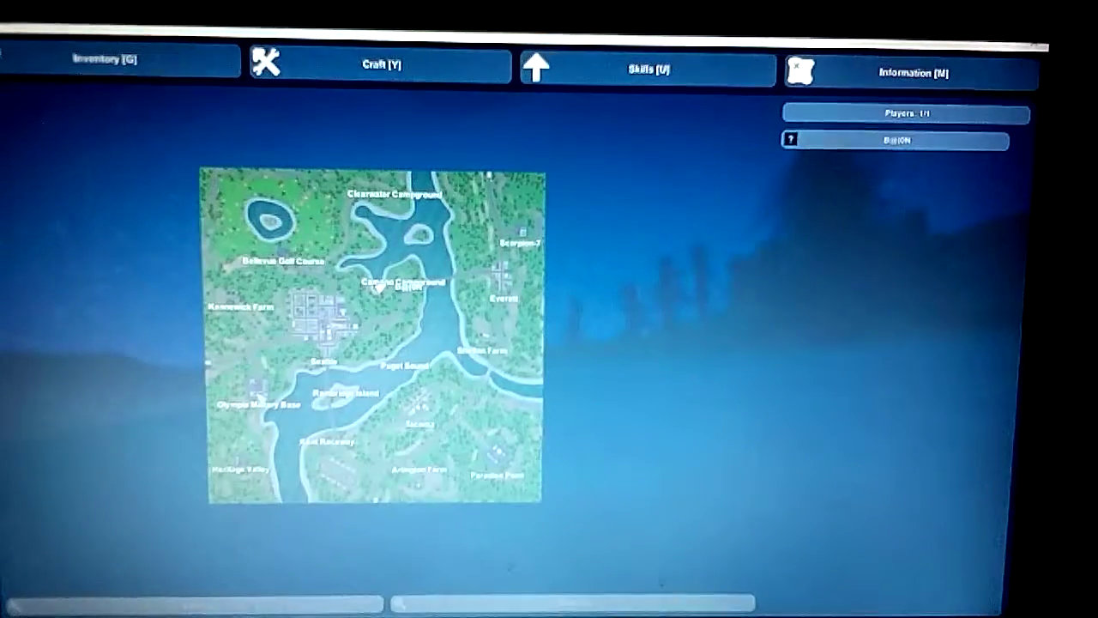
# - Close the Washington map and resume play
pyautogui.press('Escape')
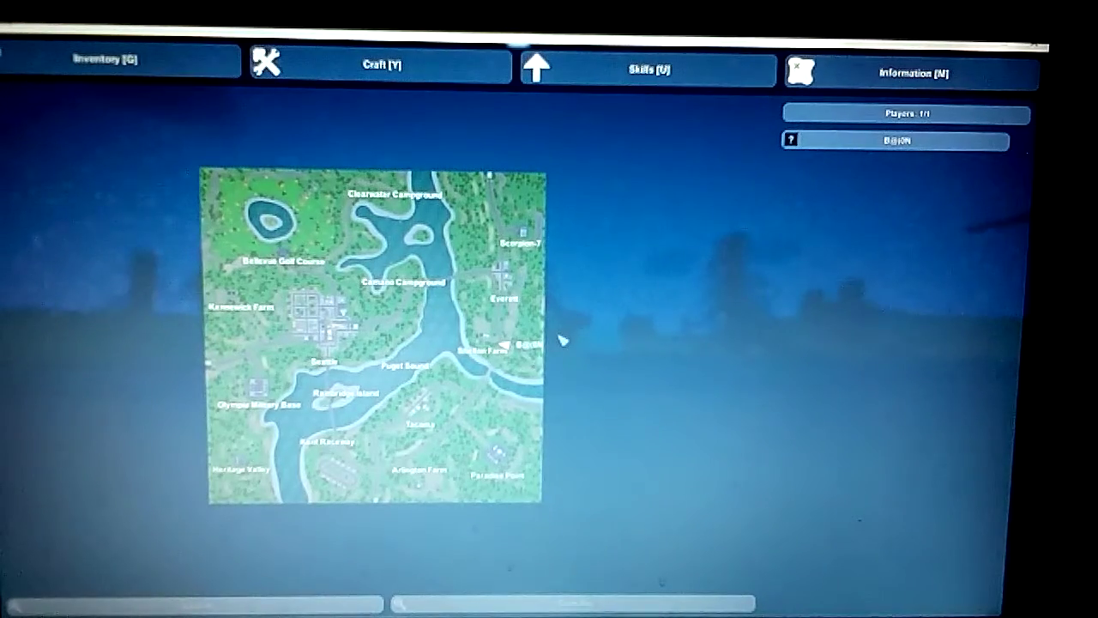
# - Close the map, walk down the night road, then veer left into the grassy clearing
pyautogui.press('Escape')
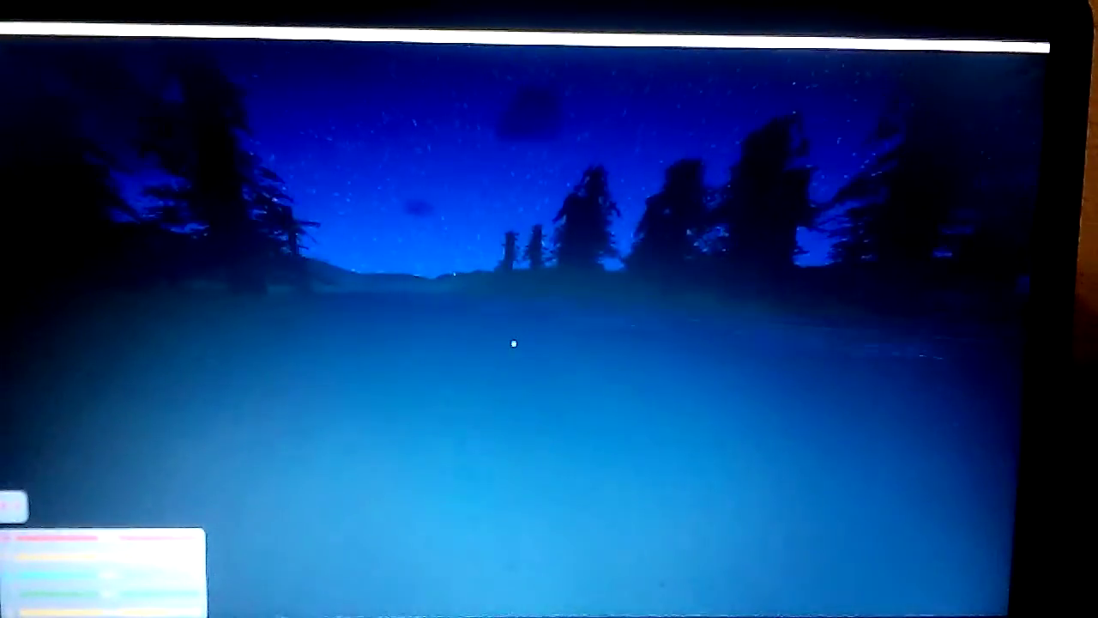
pyautogui.press('w')
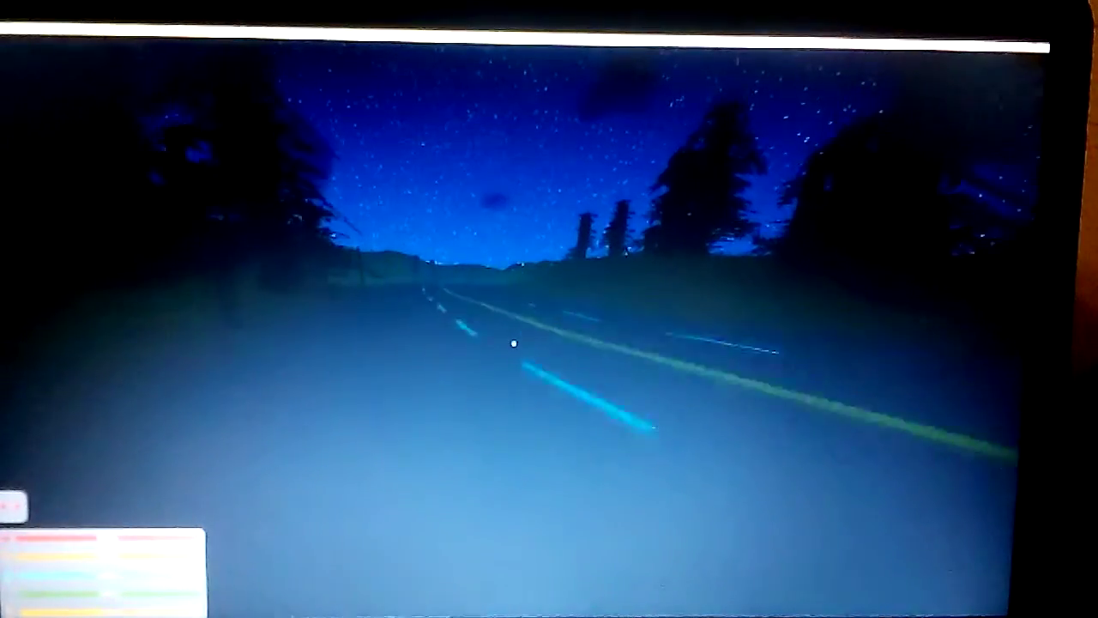
pyautogui.press('w')
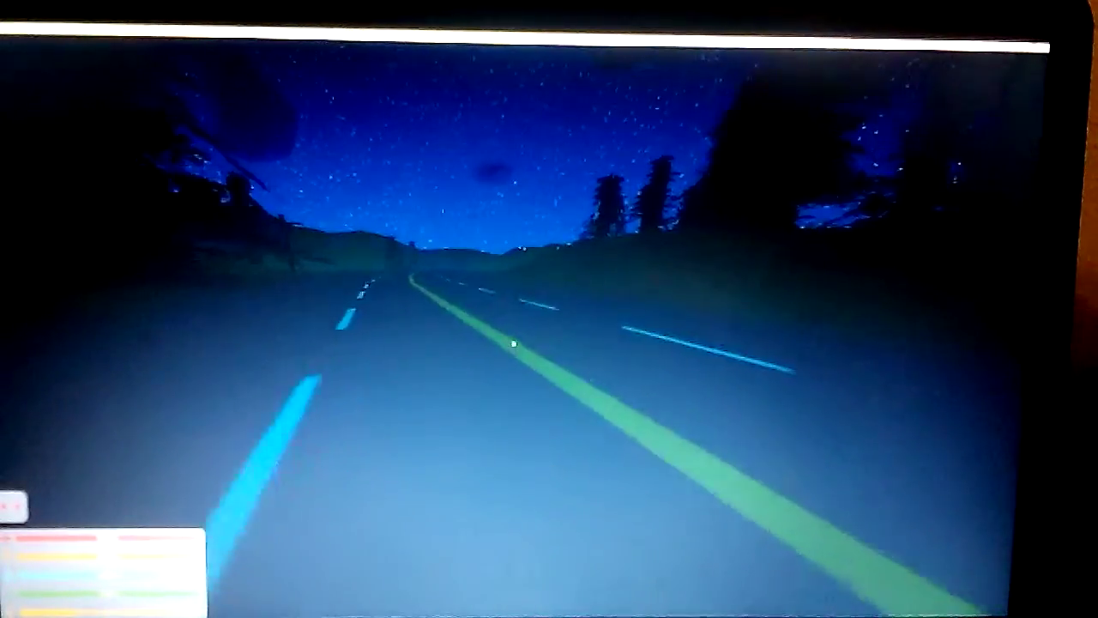
pyautogui.press('w')
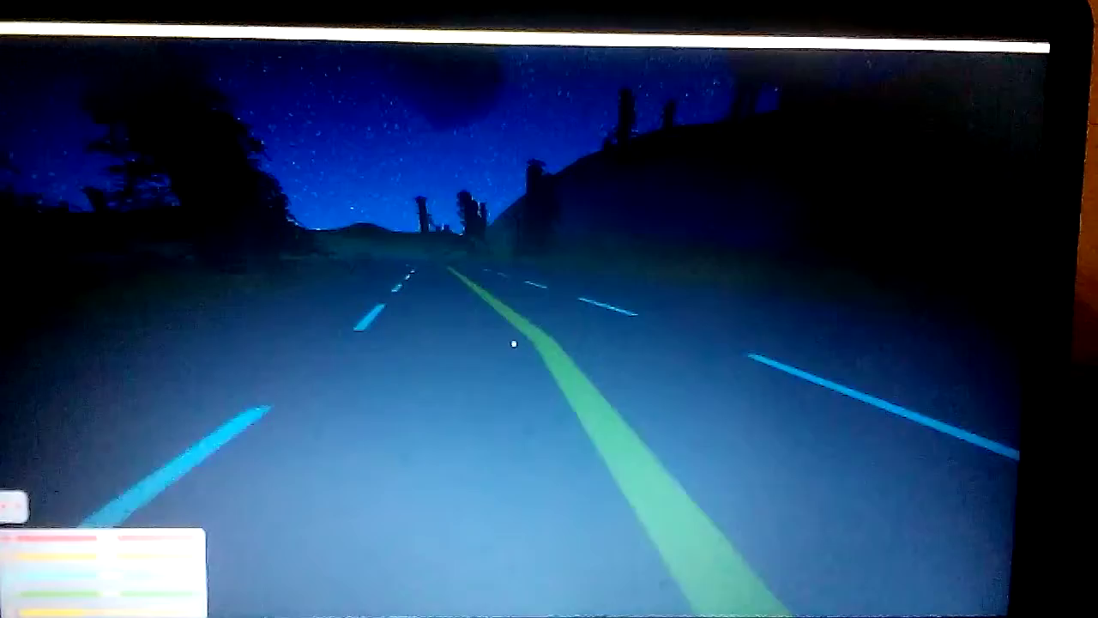
pyautogui.press('w')
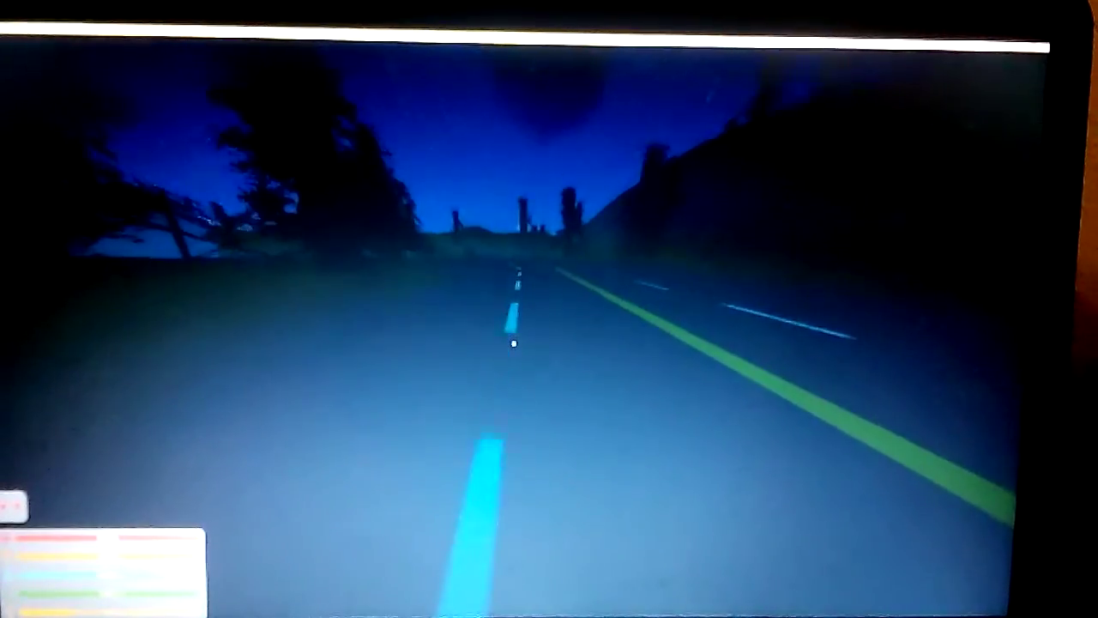
pyautogui.press('w')
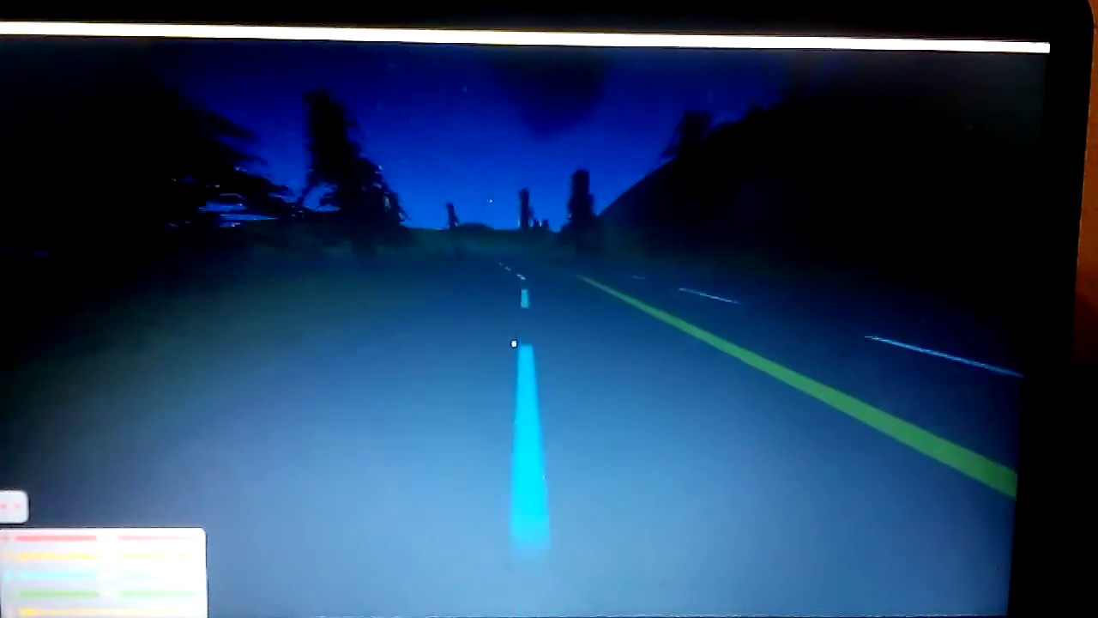
pyautogui.press('w')
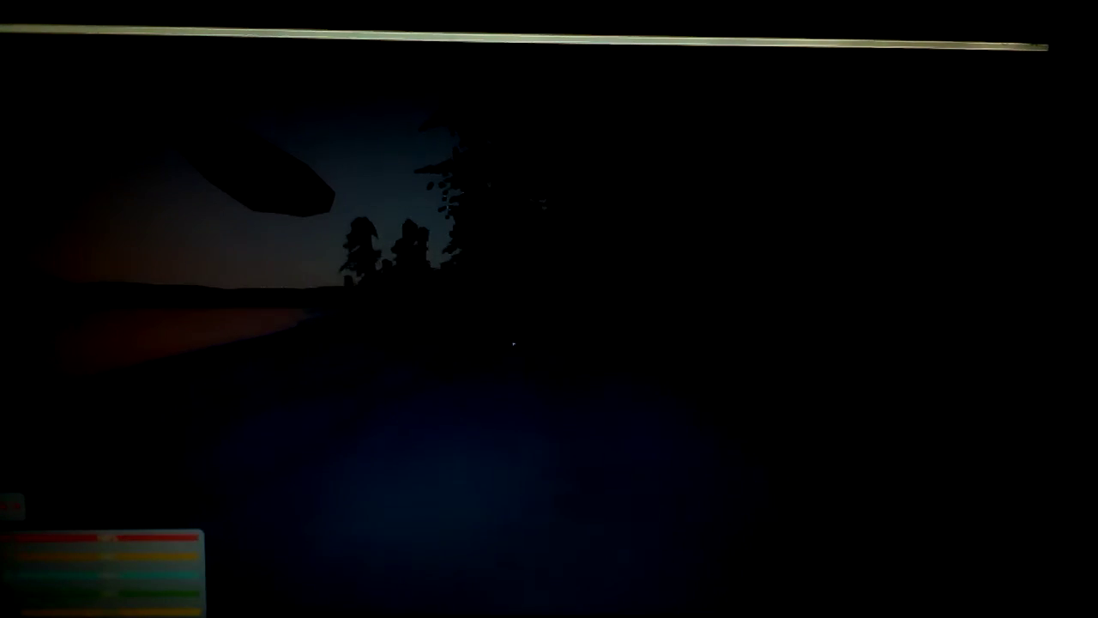
# - Check the inventory and the Information map while crossing the dark woodland
pyautogui.press('g')
pyautogui.press('m')
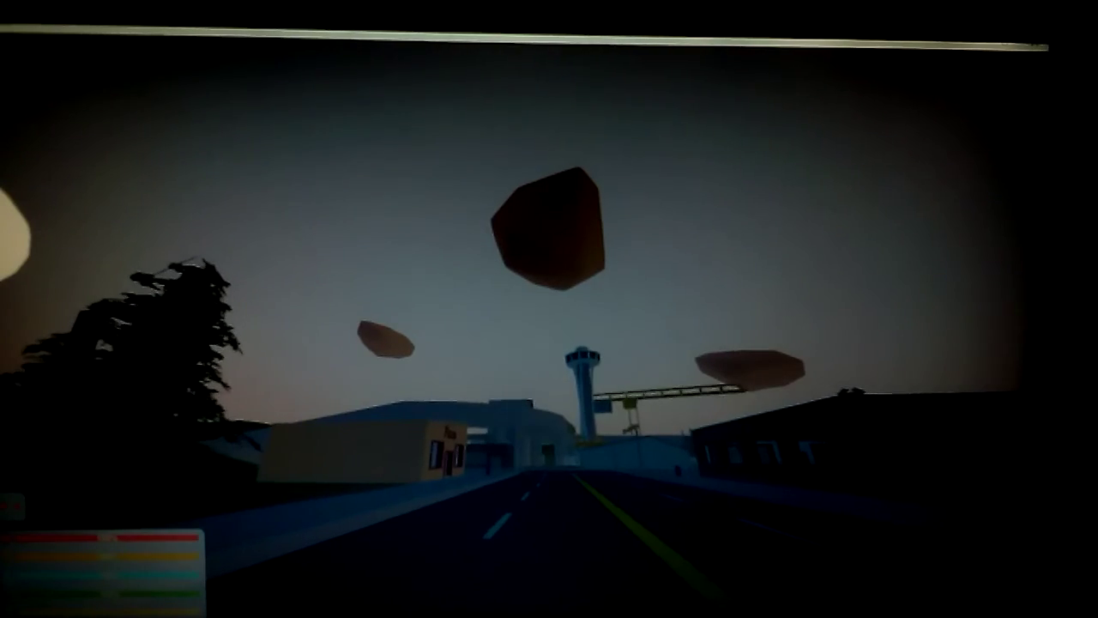
# - Walk the road past the airport buildings toward the control tower
pyautogui.press('w')
pyautogui.press('w')
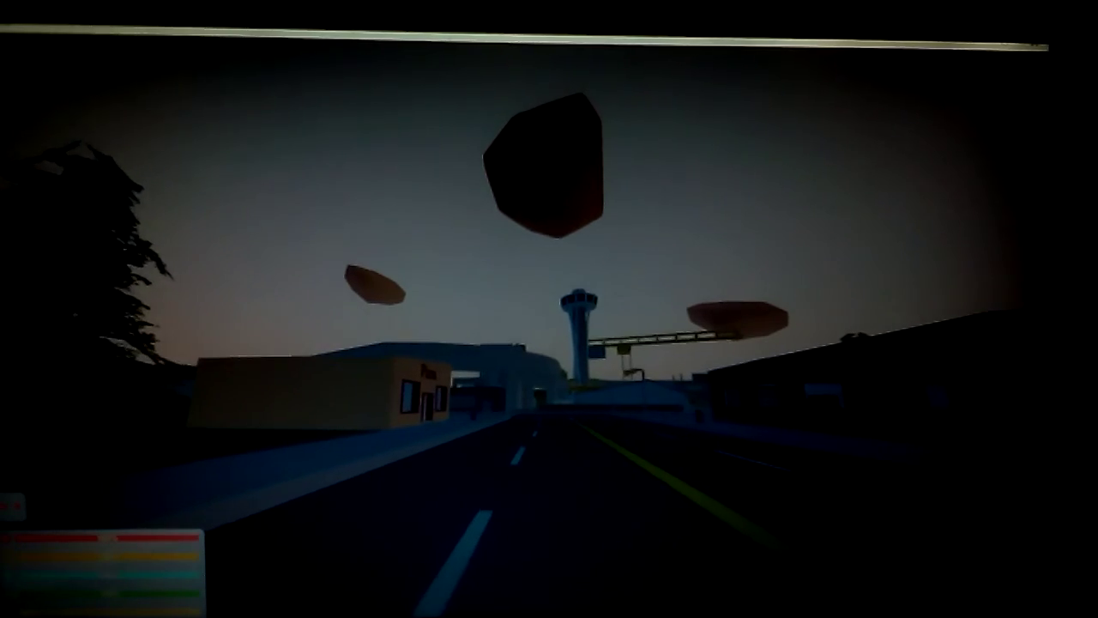